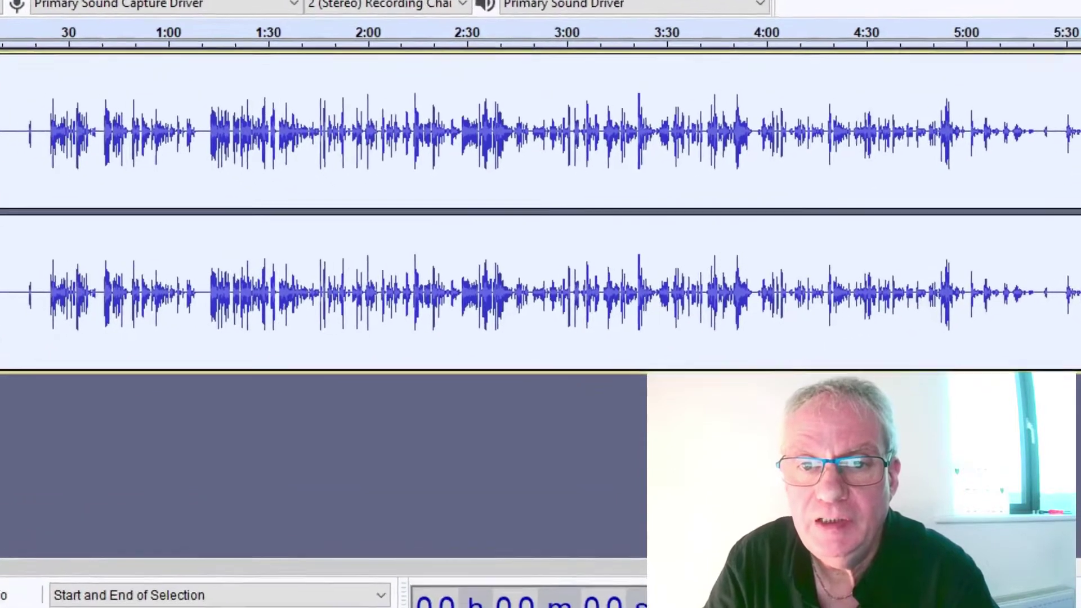
- Apply the factory Bass Boost preset curve with Filter Curve EQ across the entire stereo track
click(276, 26)
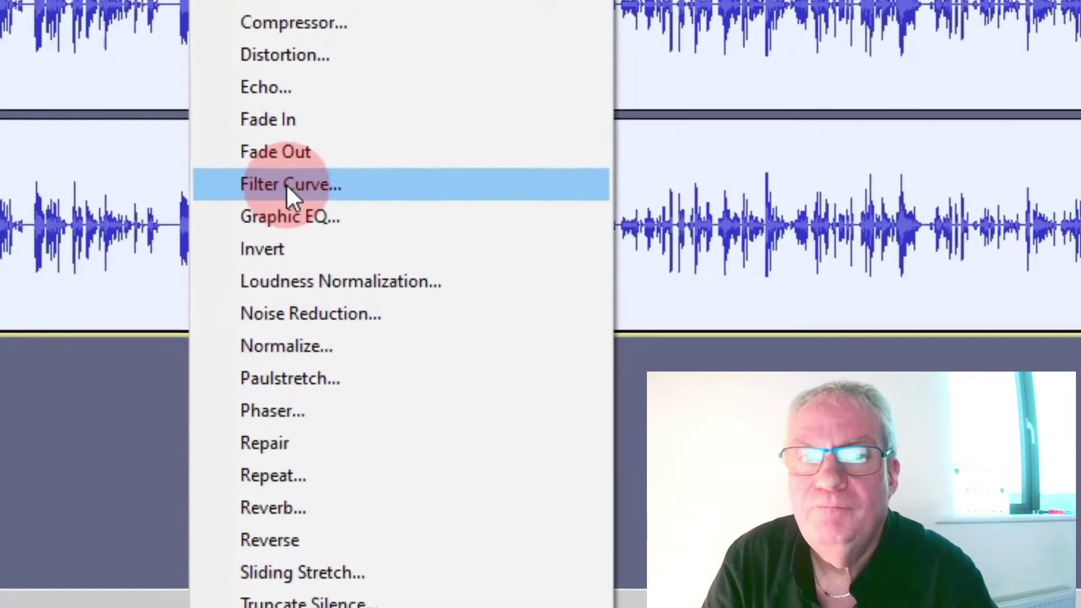
click(287, 184)
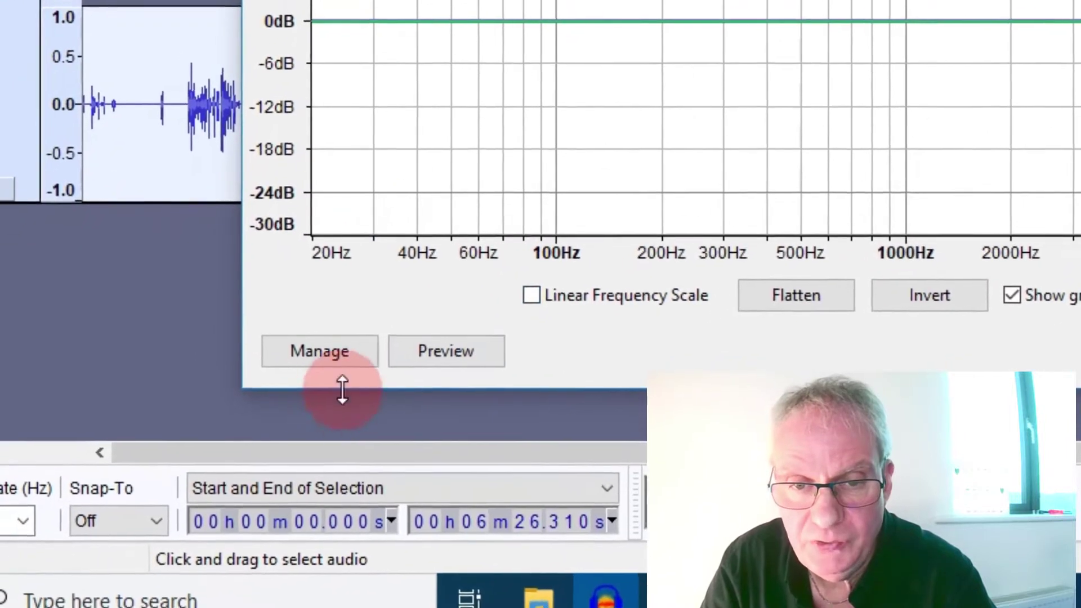
click(311, 361)
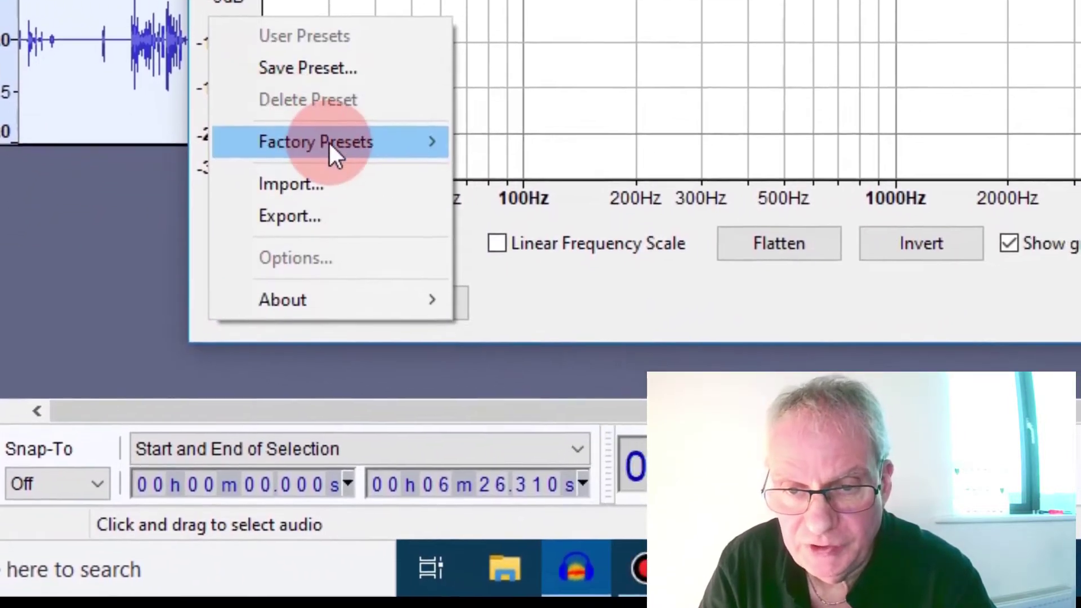
mouse_move(417, 163)
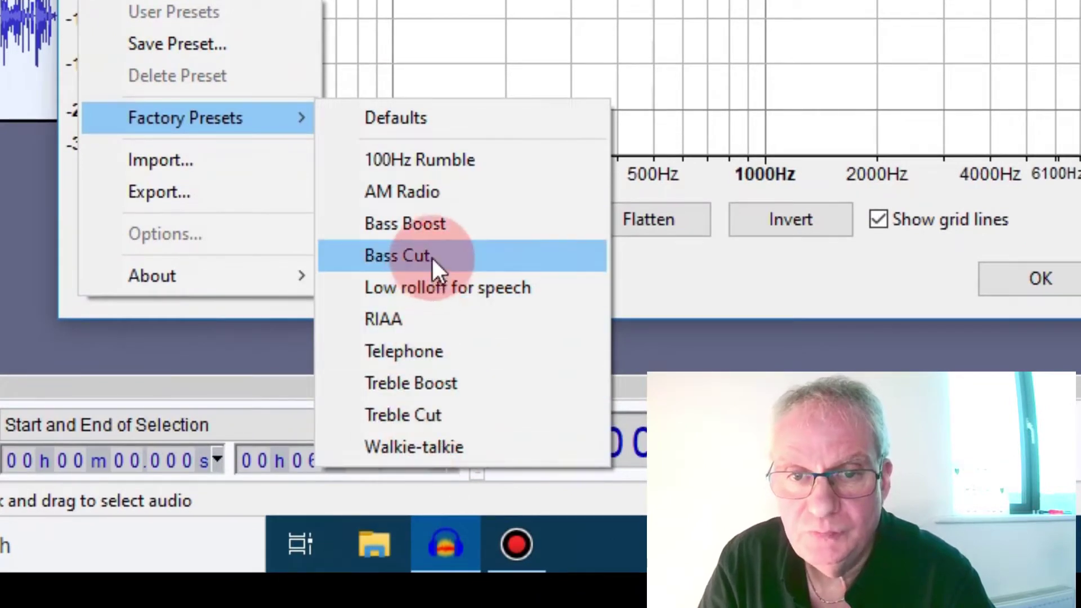
click(427, 223)
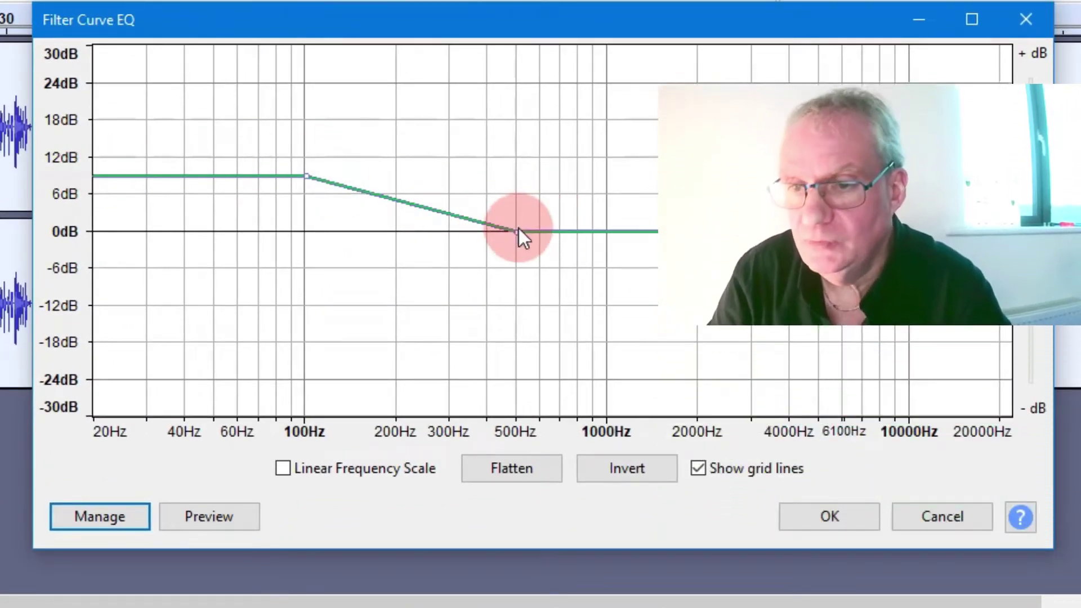
click(847, 515)
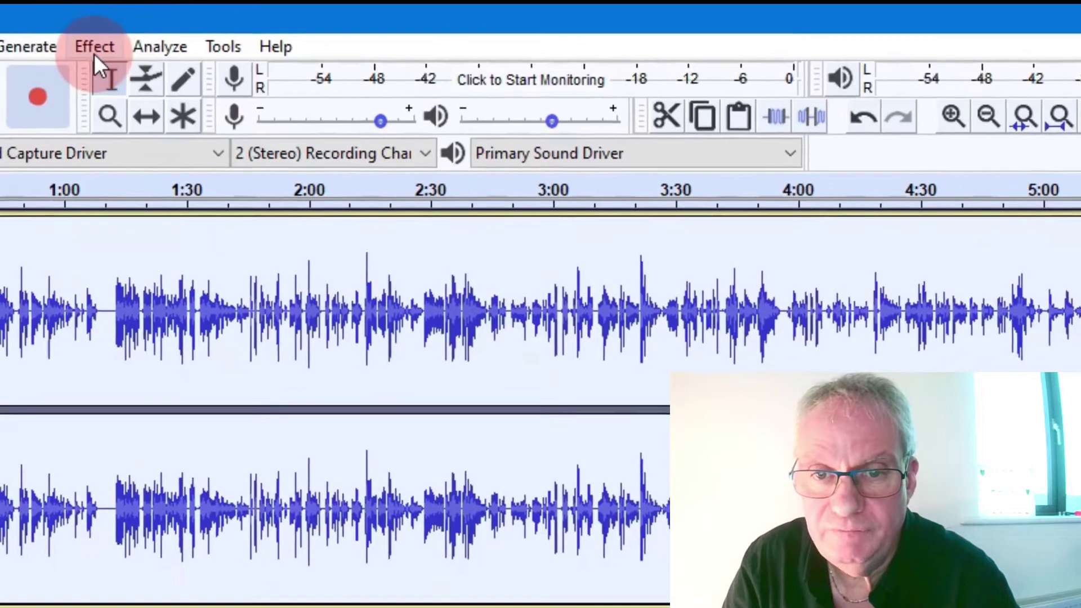
- Apply the factory Treble Boost preset curve with Filter Curve EQ to the whole track
click(93, 47)
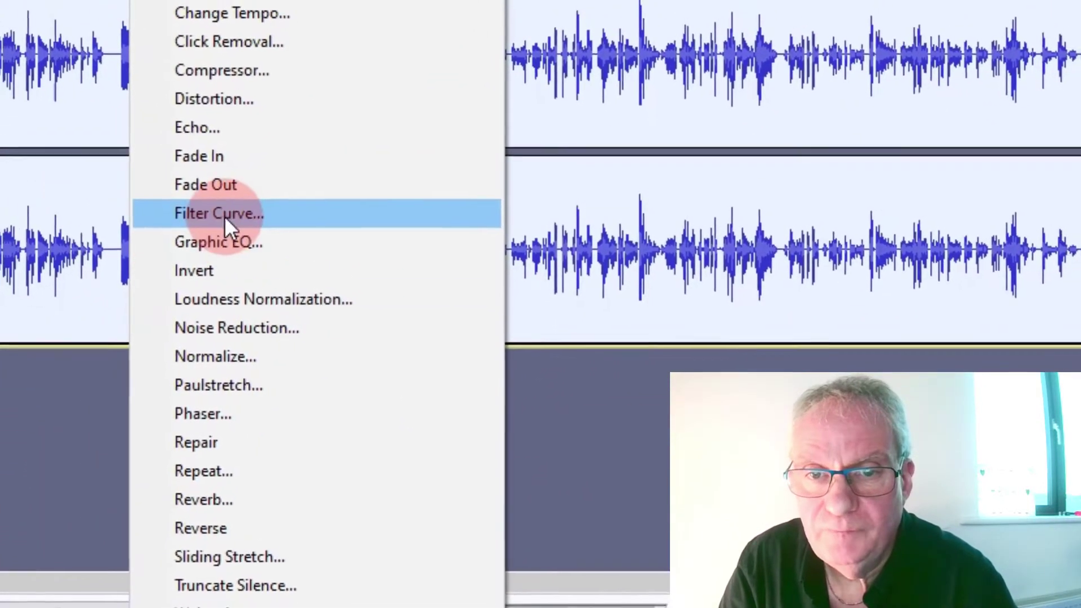
click(243, 208)
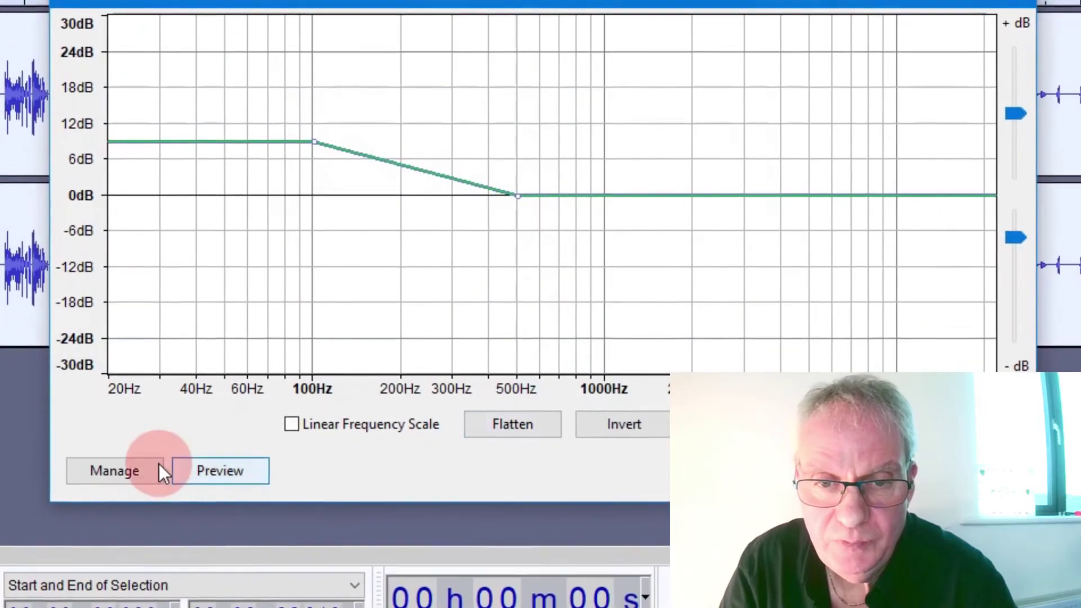
click(116, 472)
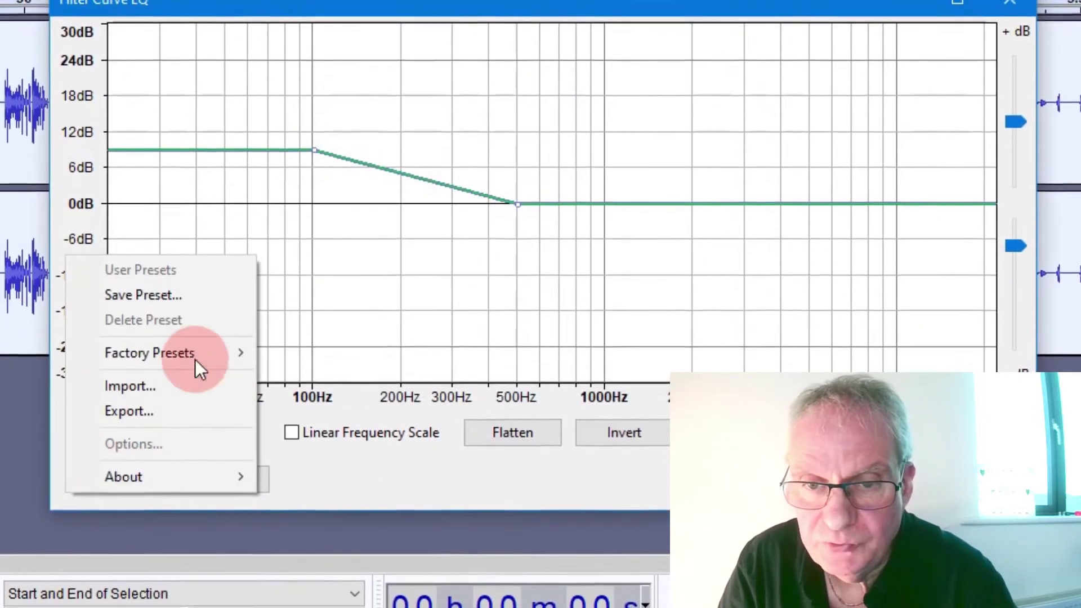
mouse_move(211, 354)
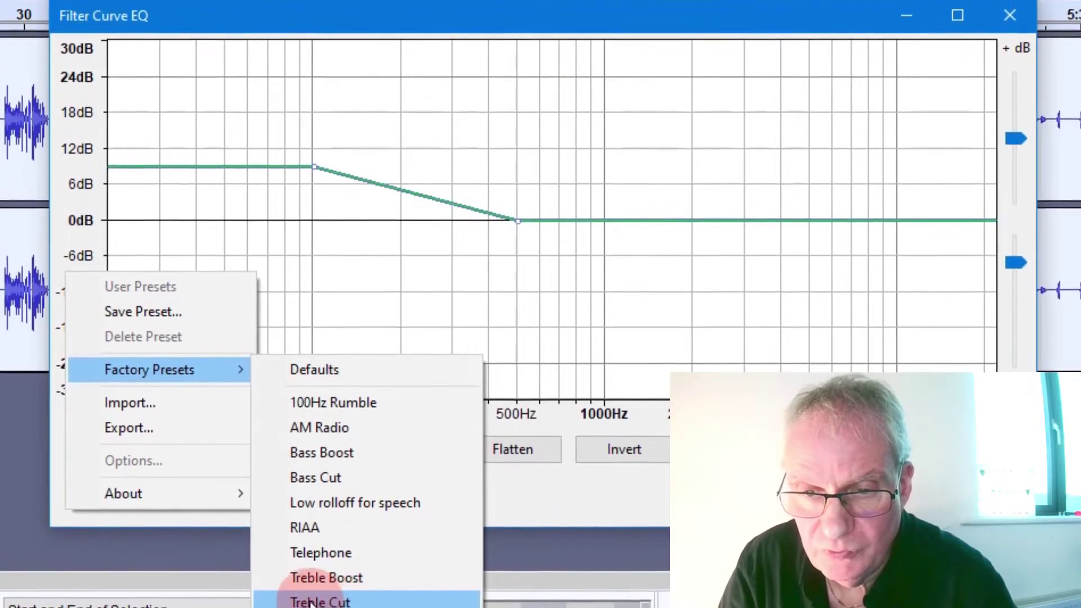
click(356, 586)
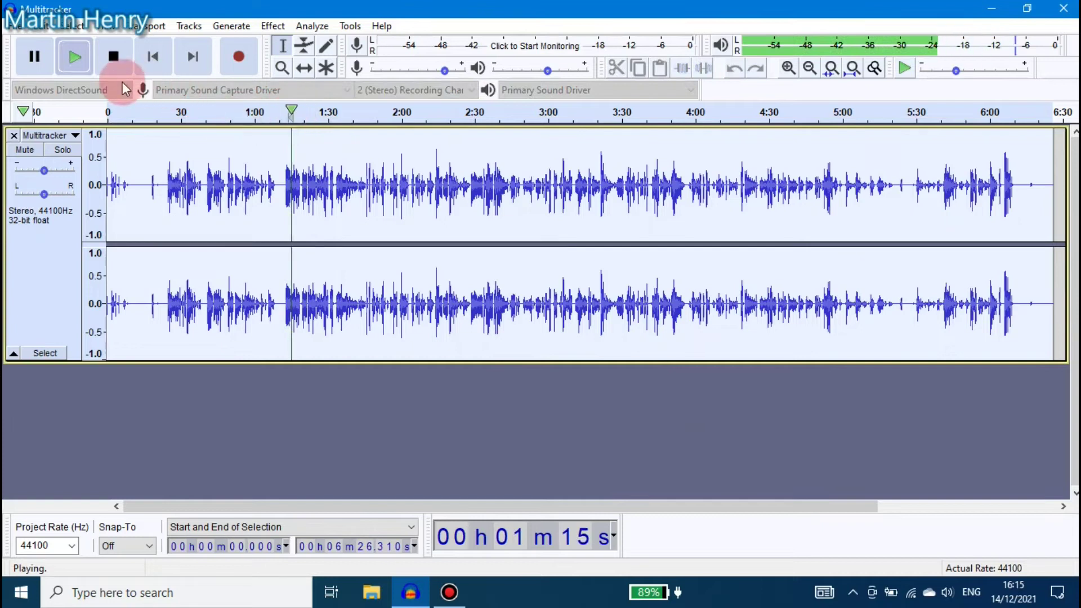
- Stop playback of the treble-boosted track and bring up the Effect menu
click(113, 57)
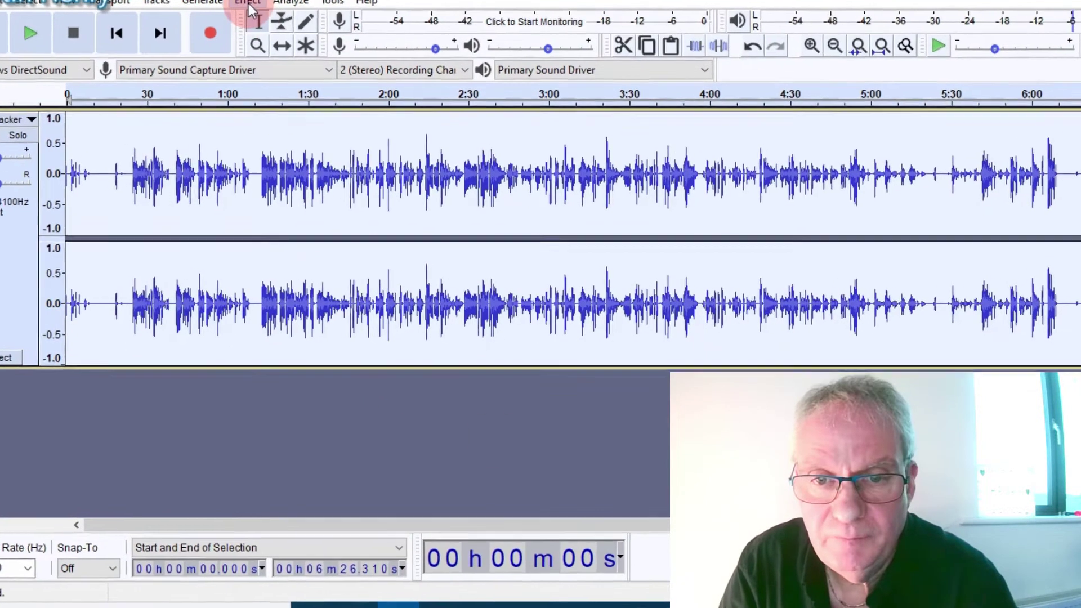
click(272, 25)
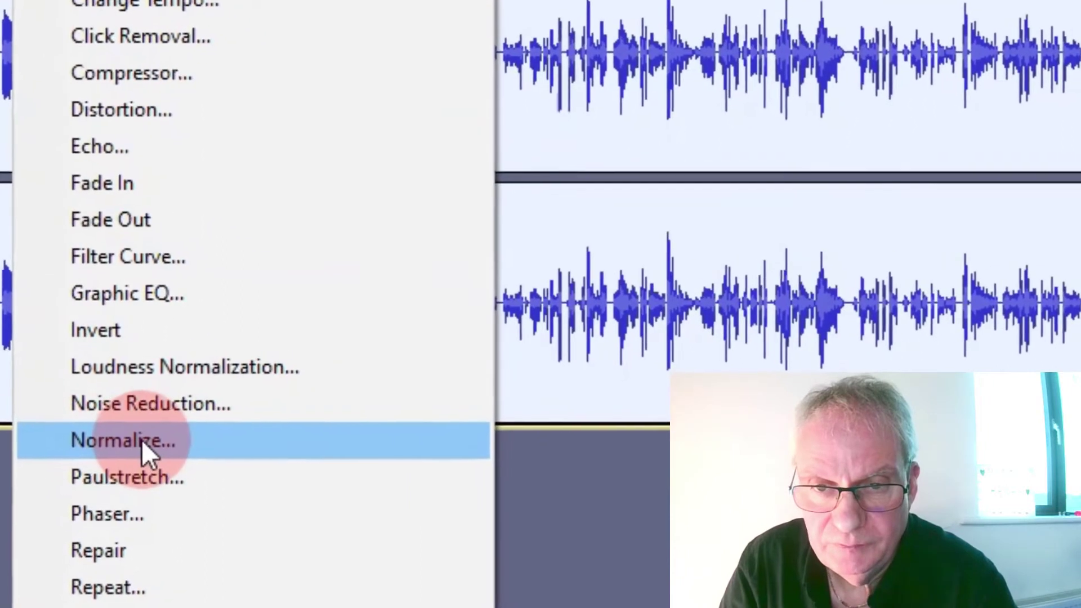
- Normalize to a -1.0 dB peak with DC offset removed, then stop playback and deselect
click(110, 446)
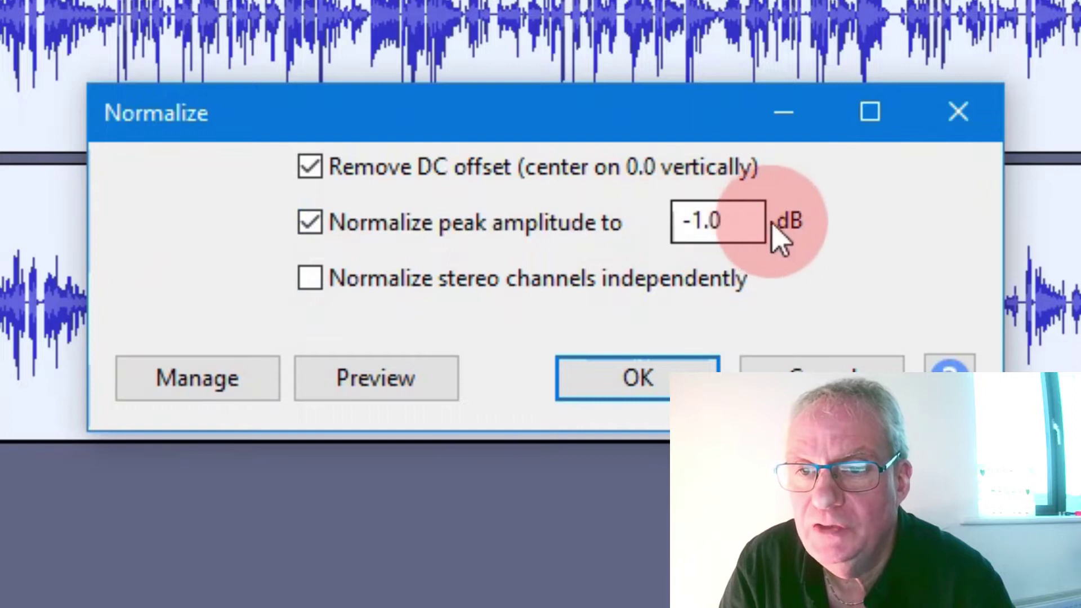
click(648, 378)
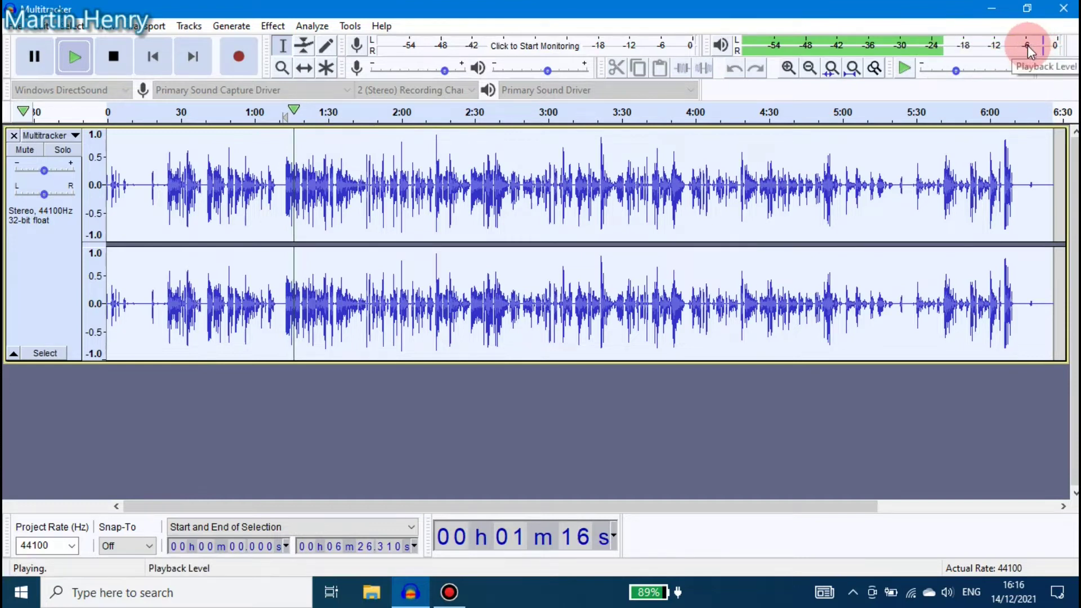
click(113, 58)
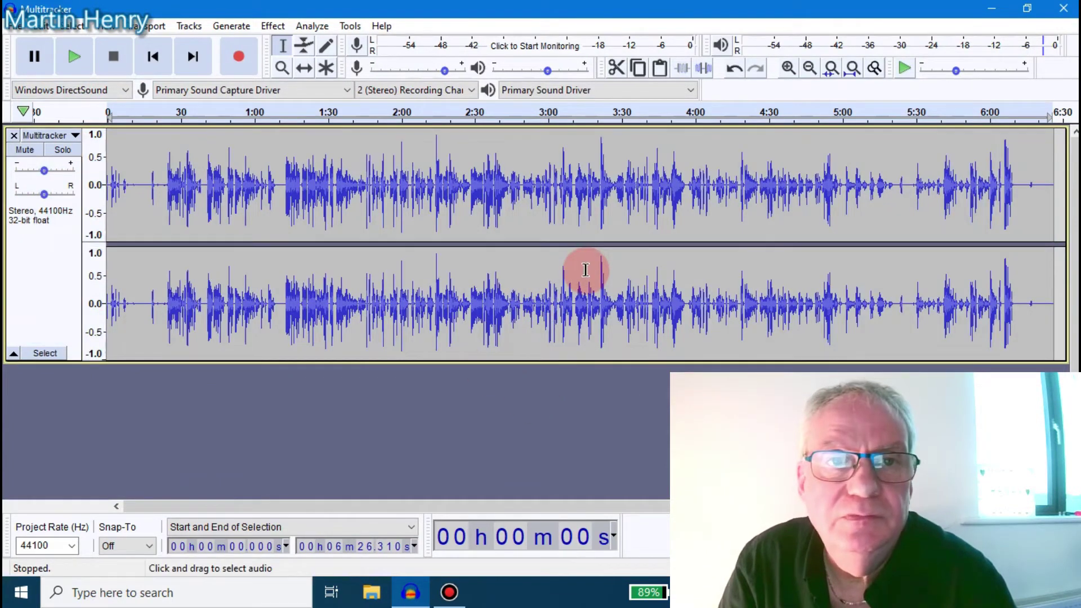
click(586, 265)
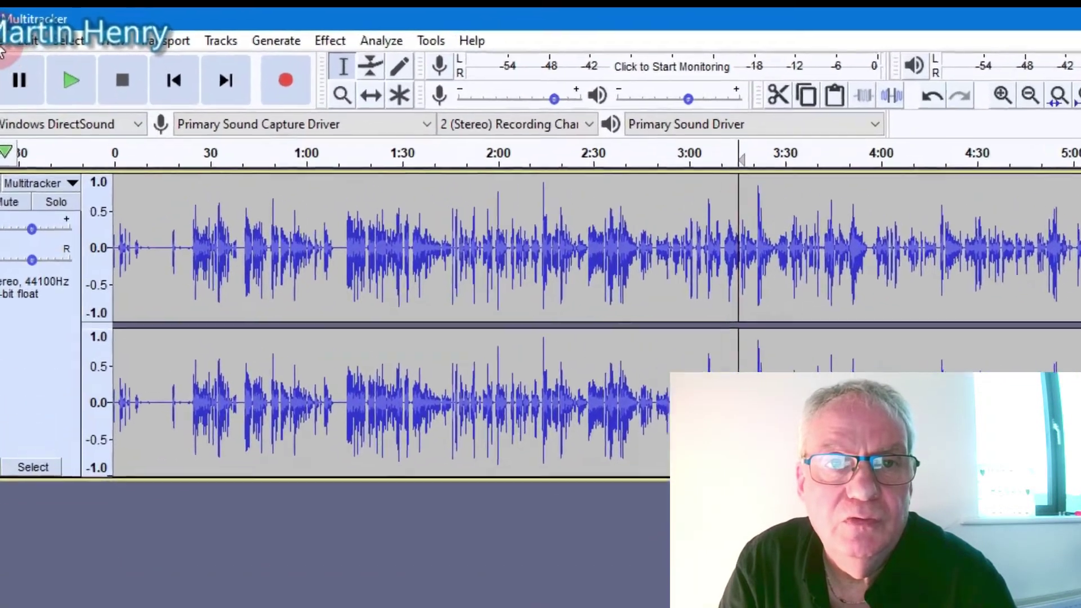
- Export as WAV into Videos > Backing track app Backtrax, named MultitrackerEdit.wav
click(15, 25)
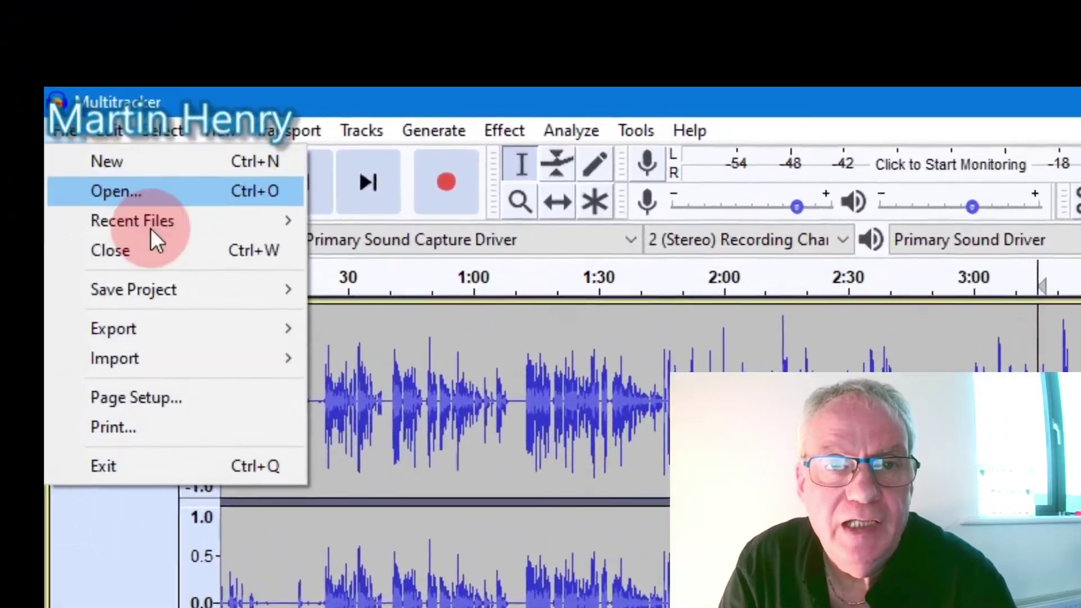
mouse_move(170, 328)
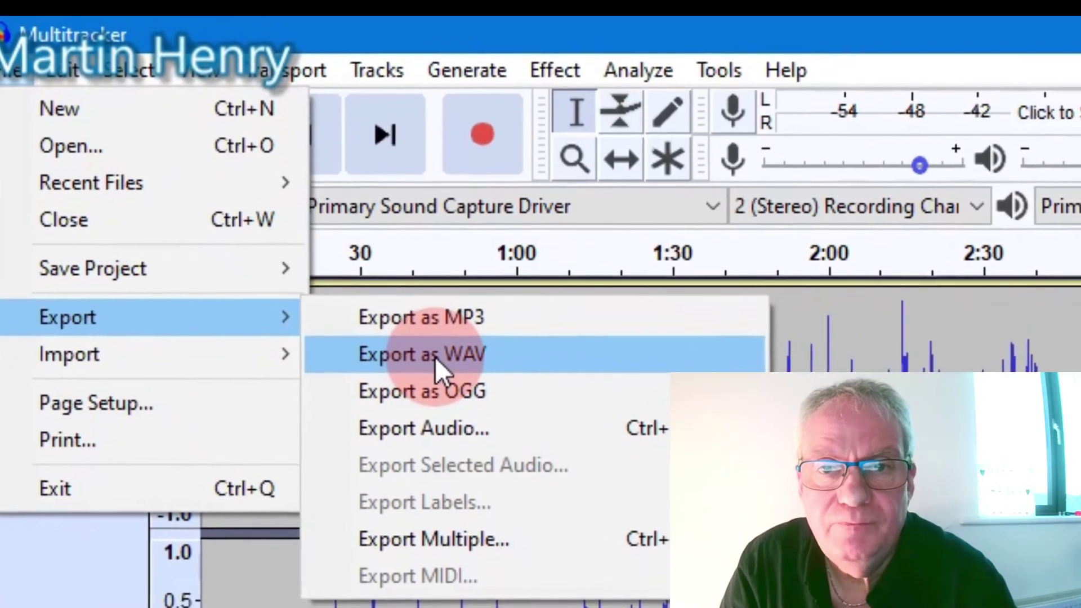
click(439, 369)
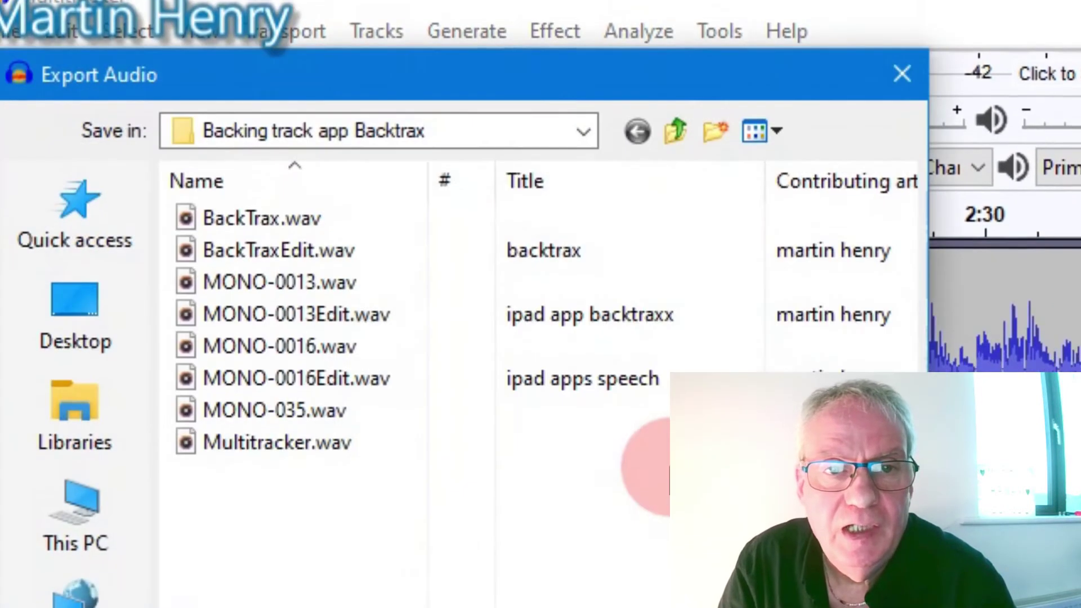
click(60, 383)
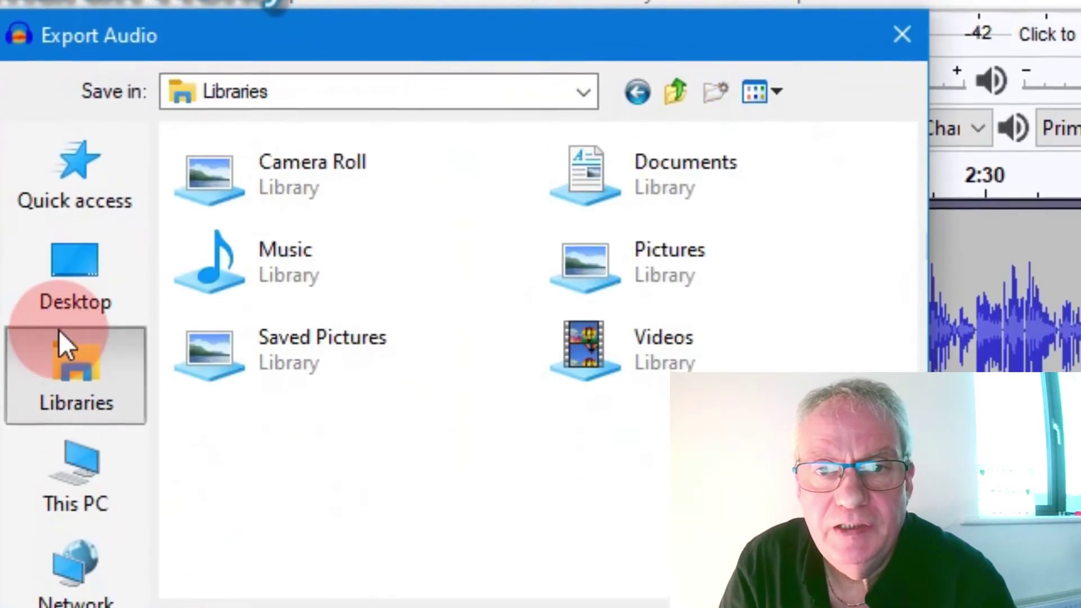
click(569, 351)
double_click(642, 332)
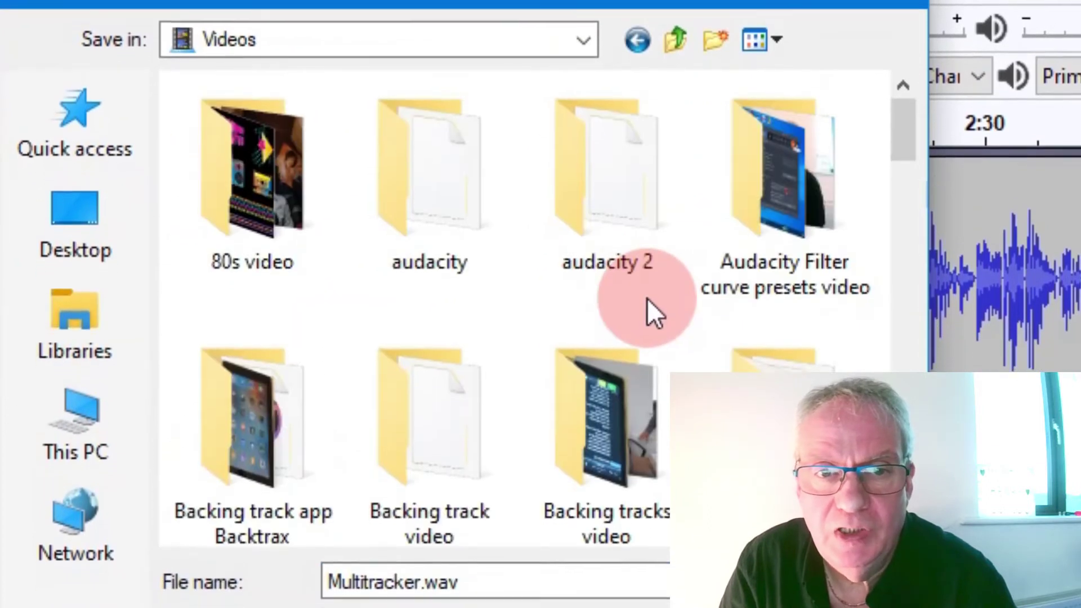
double_click(257, 431)
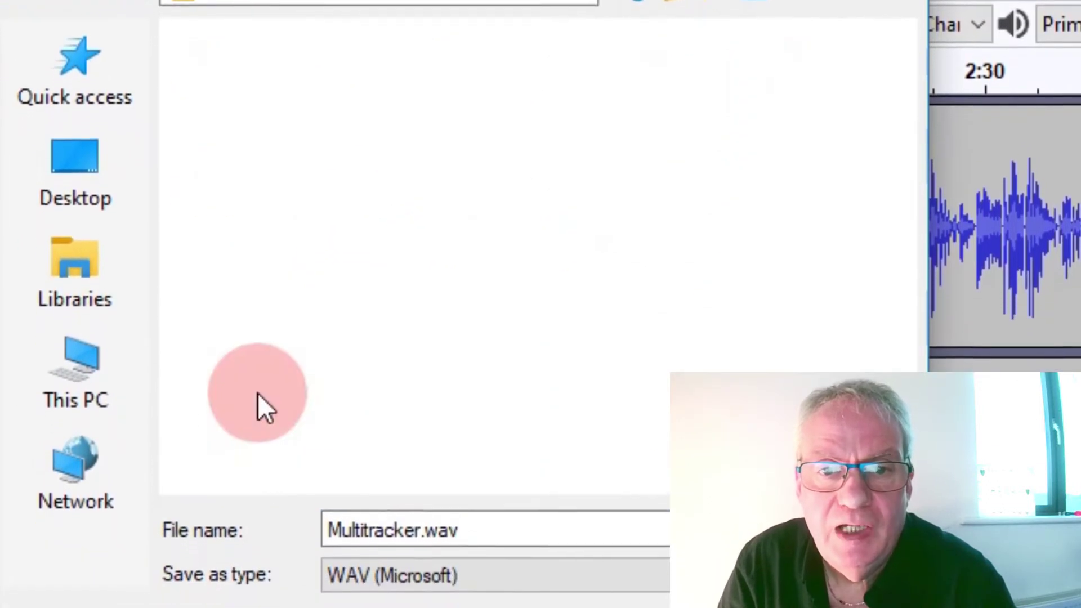
double_click(434, 517)
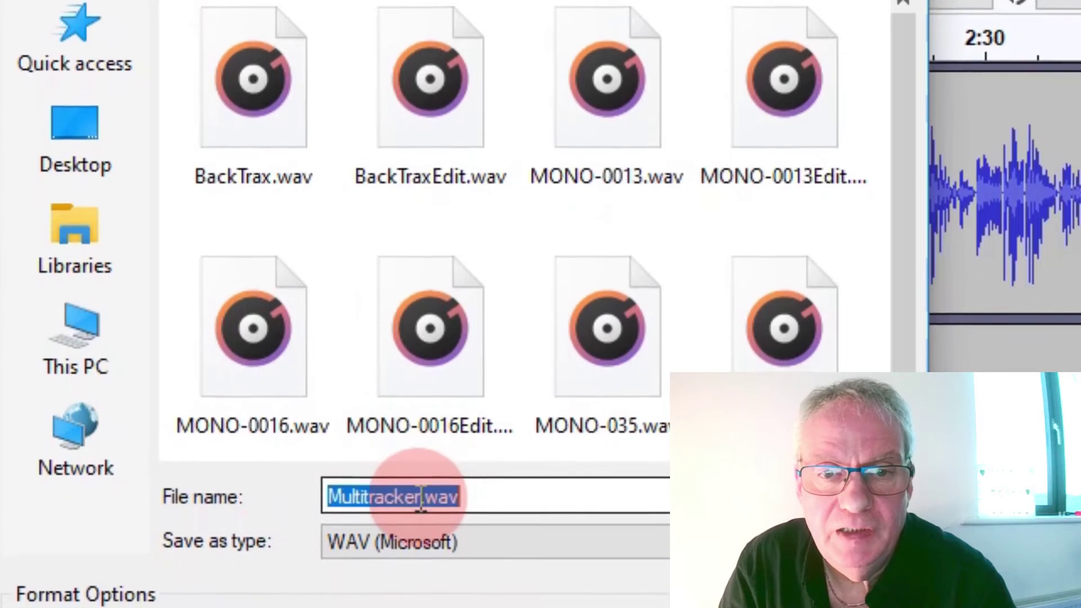
click(422, 490)
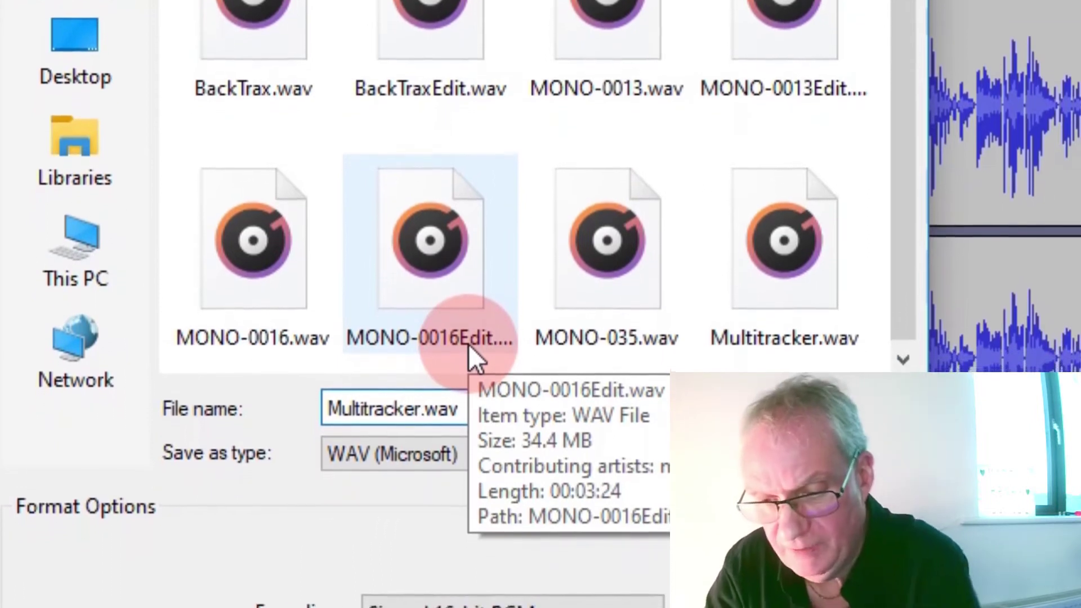
text(Ed)
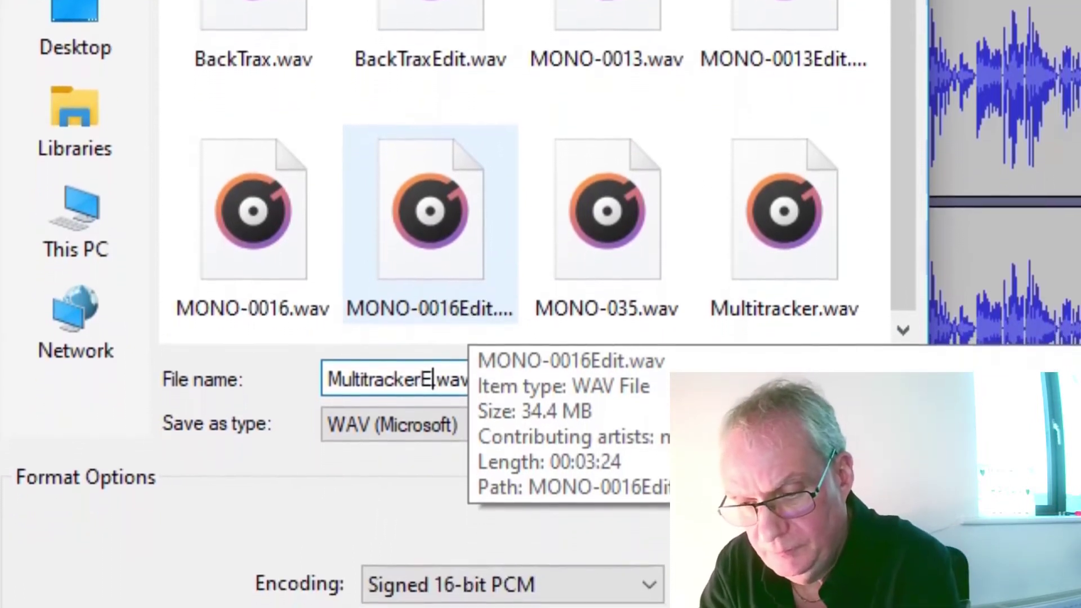
text(i)
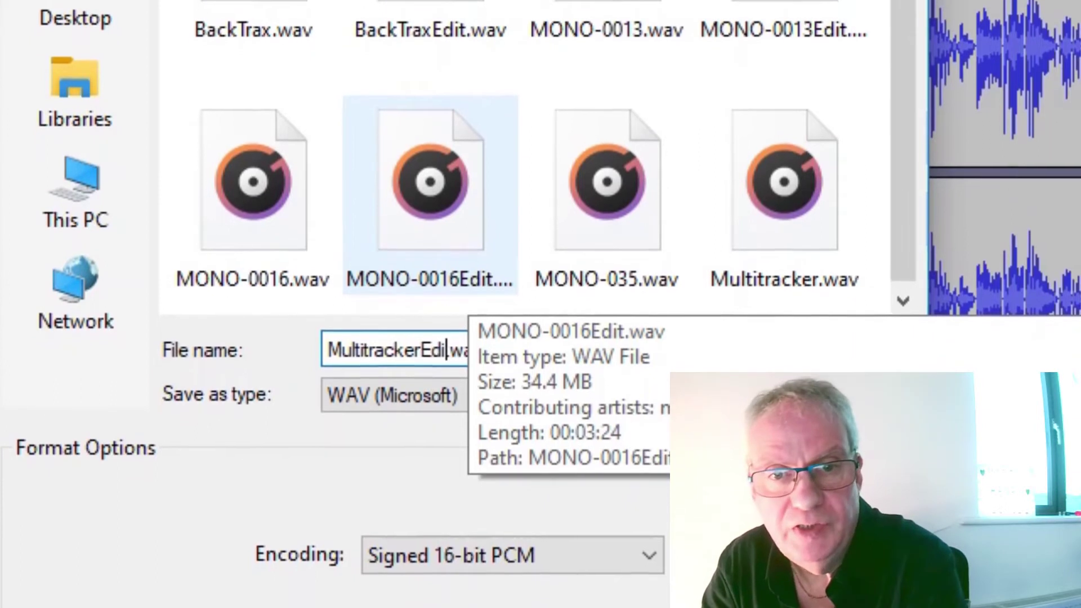
text(t)
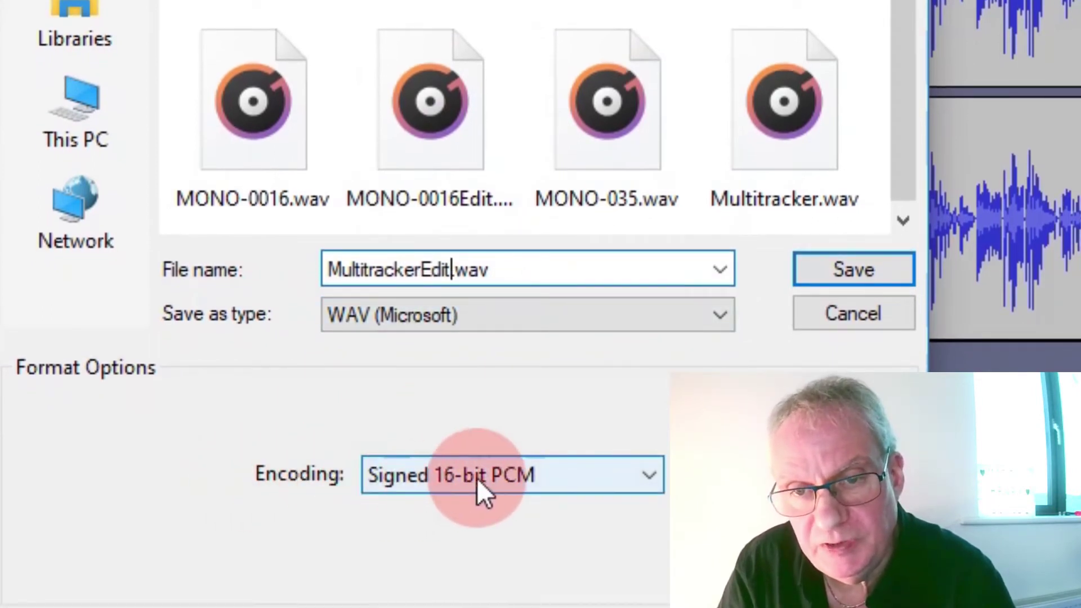
click(889, 265)
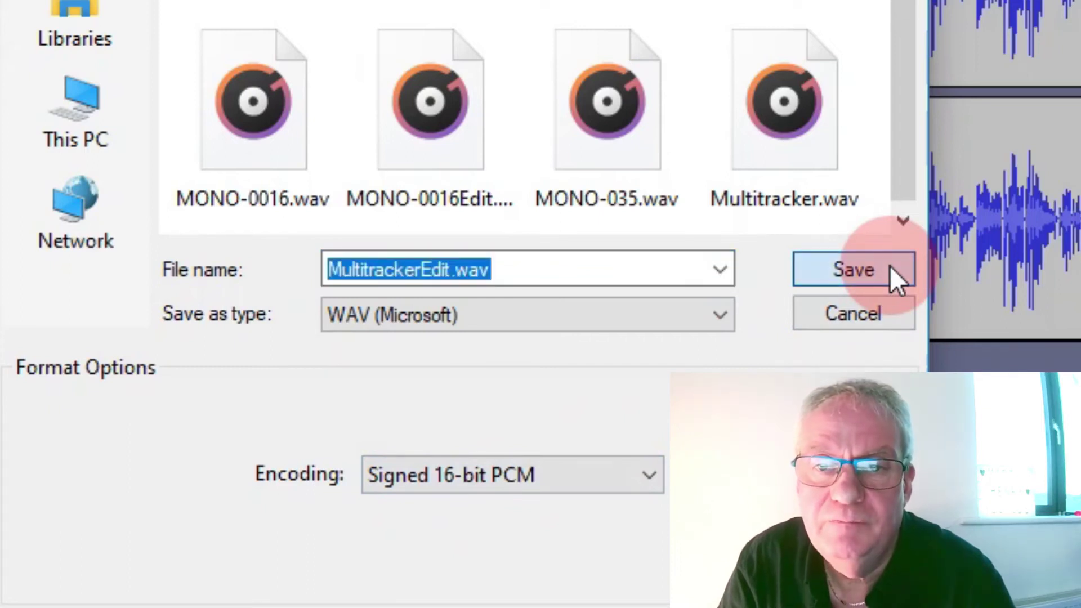
- Enter the artist name and track title 'muktitracker' as metadata tags and begin writing the WAV
click(890, 265)
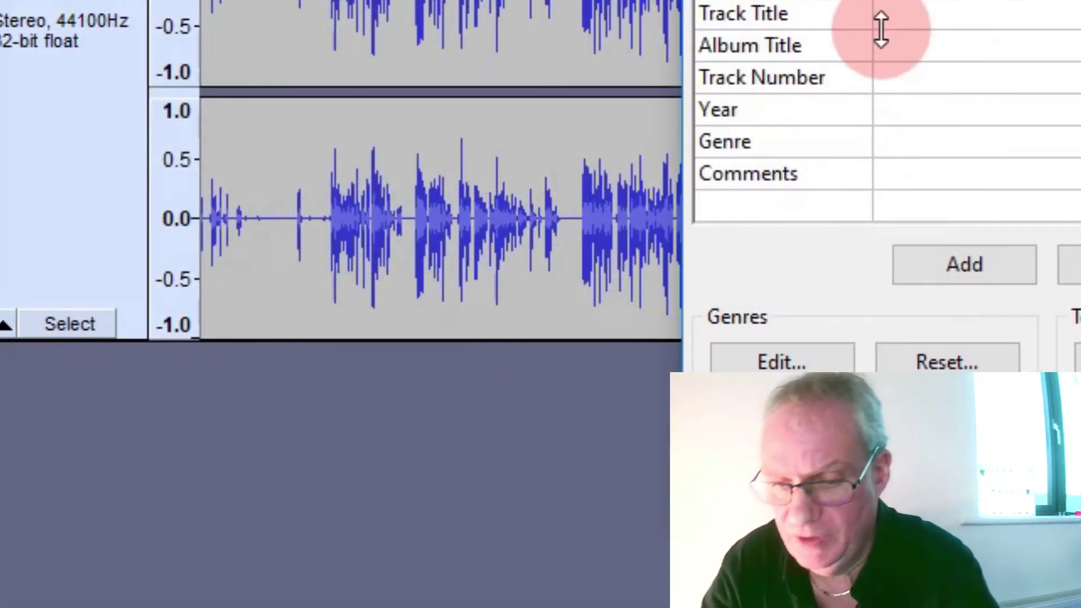
text(martin henry)
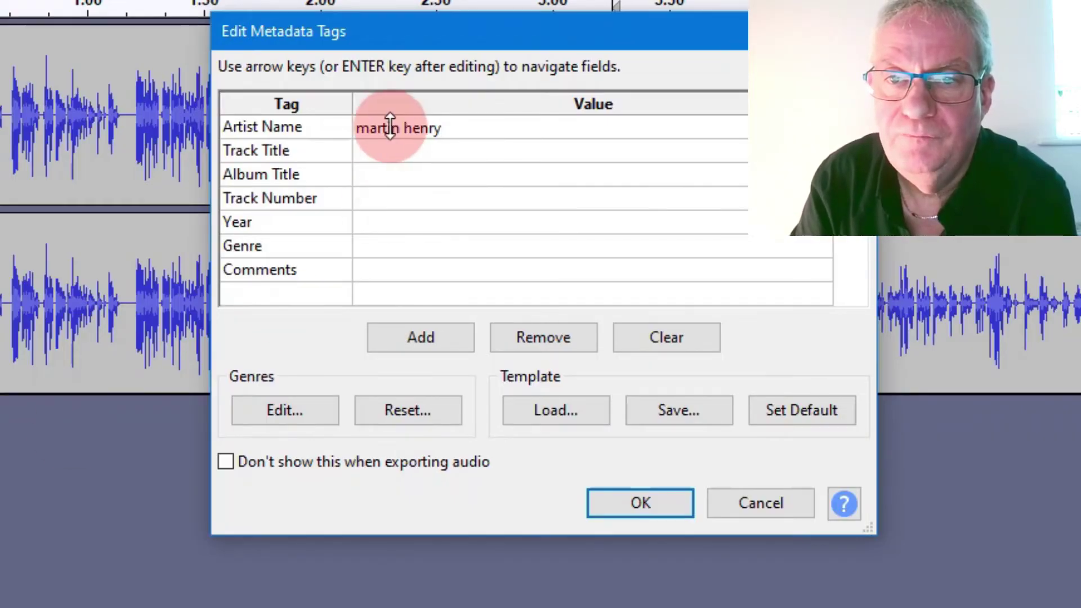
key(Return)
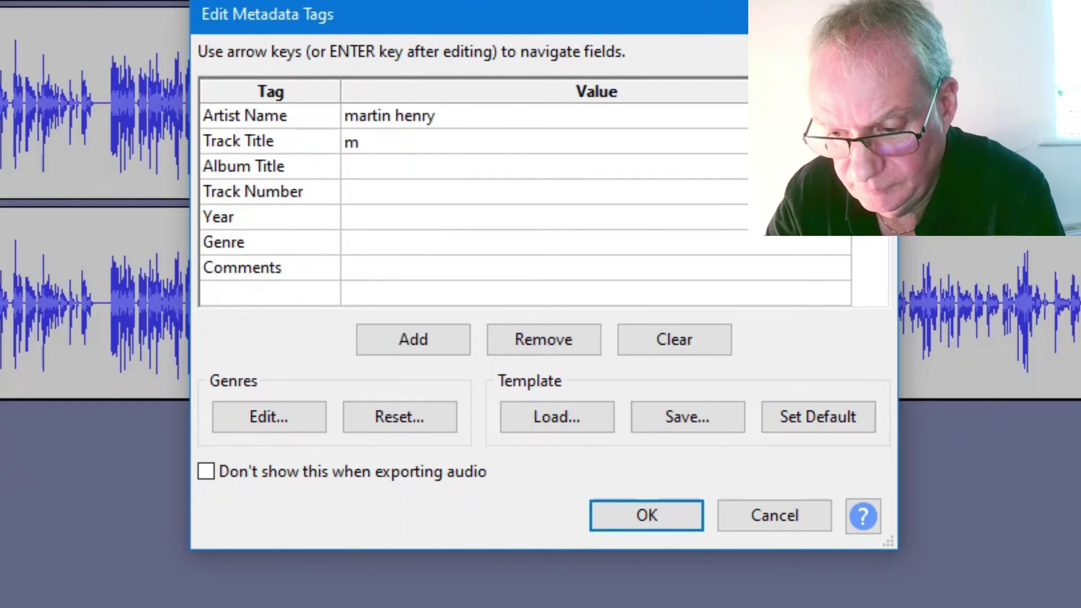
text(muktitracker)
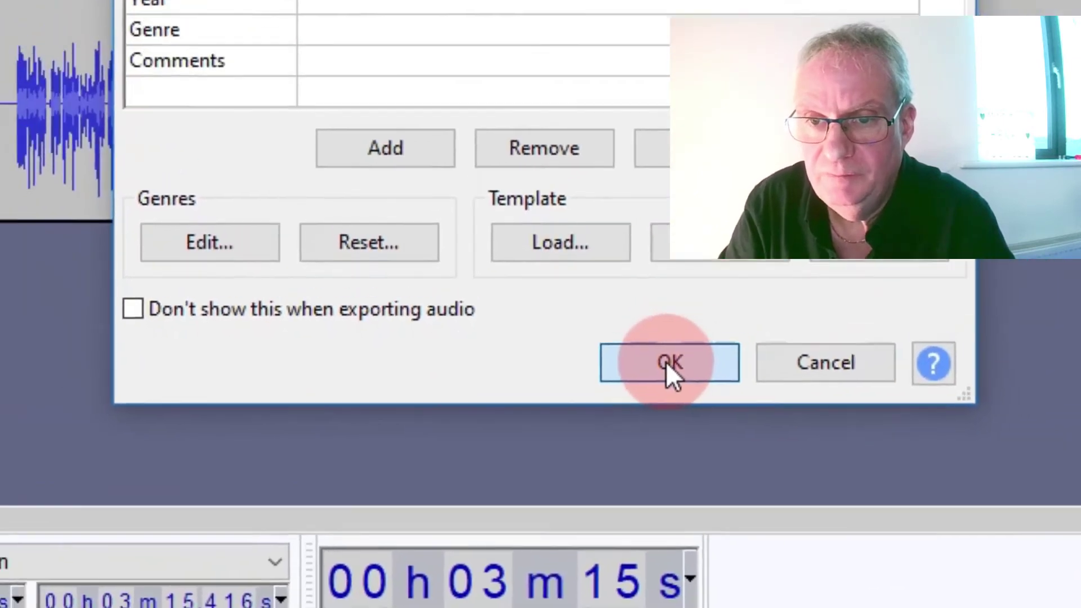
click(700, 302)
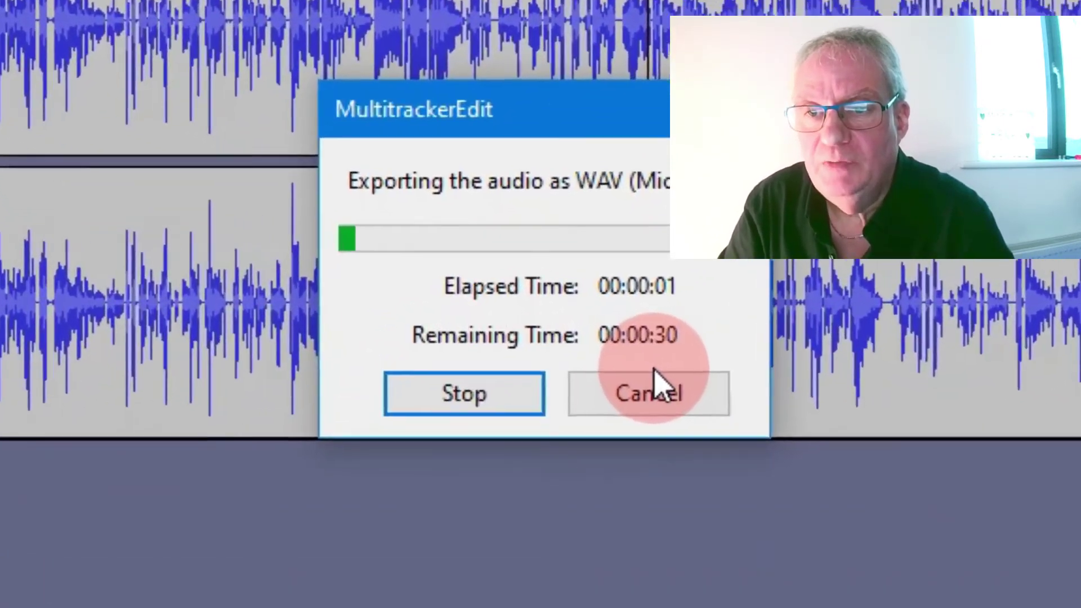